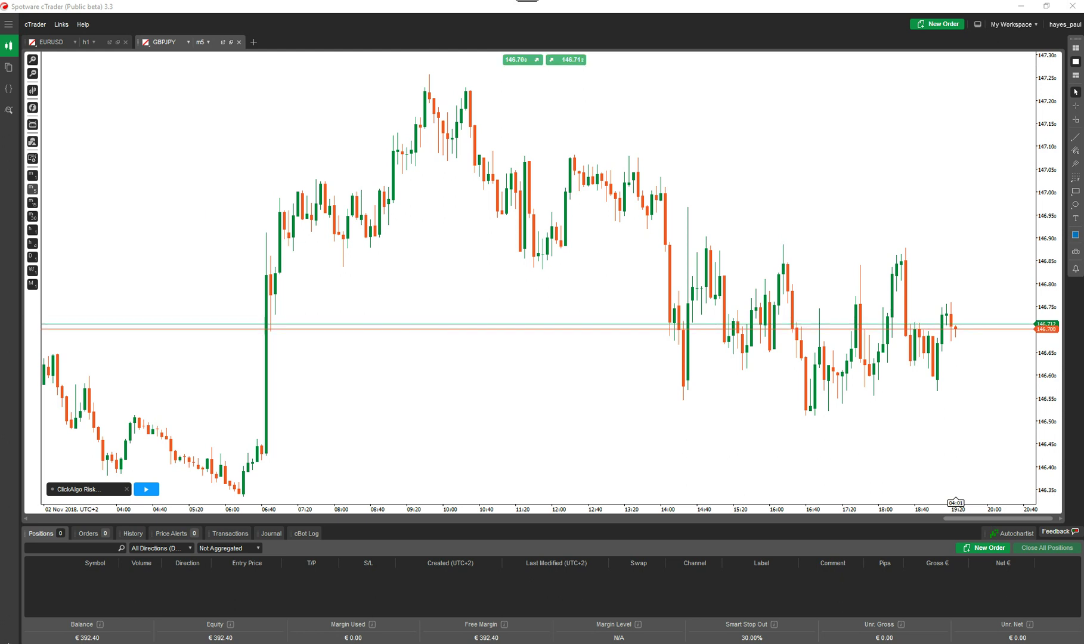
# Switch the GBPJPY chart to h4 bars and start the ClickAlgo Risk Reward cBot.
pyautogui.scroll(3, 62, 220)
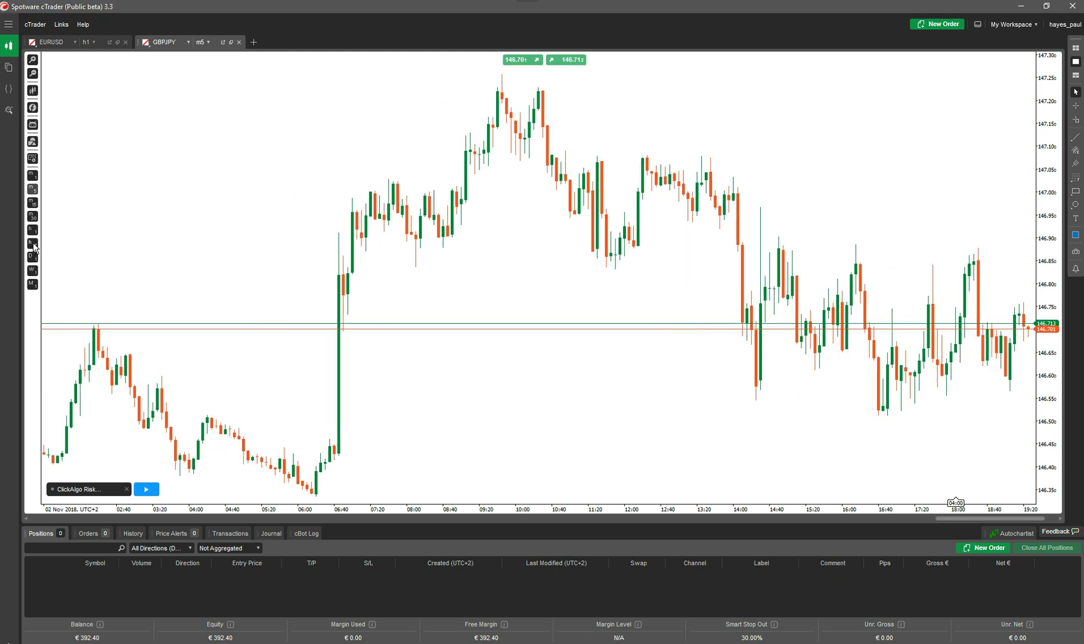
pyautogui.click(34, 244)
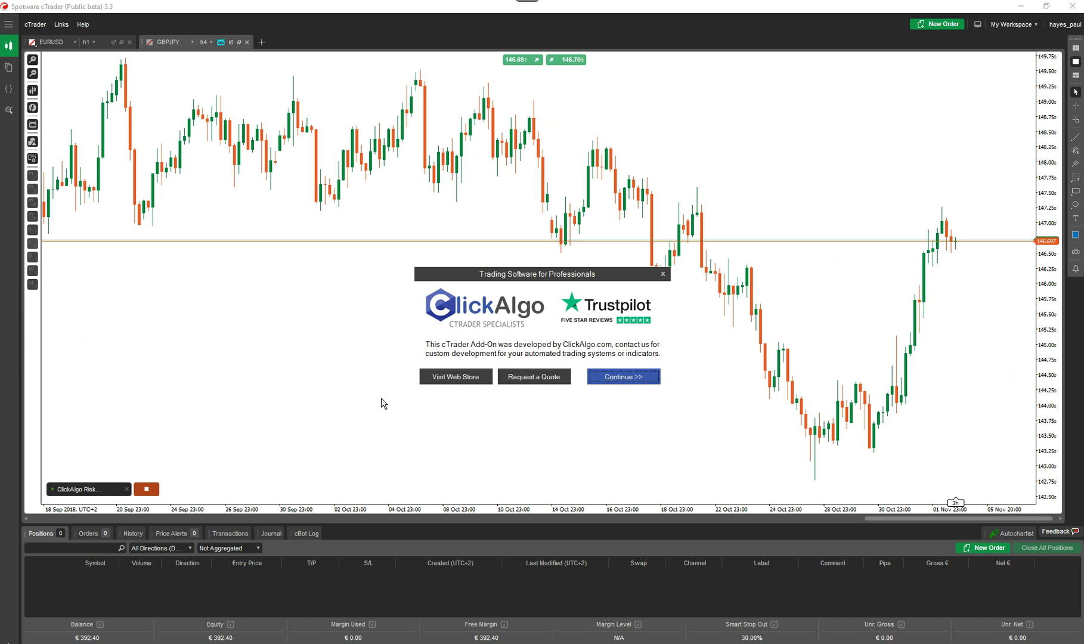
pyautogui.click(617, 381)
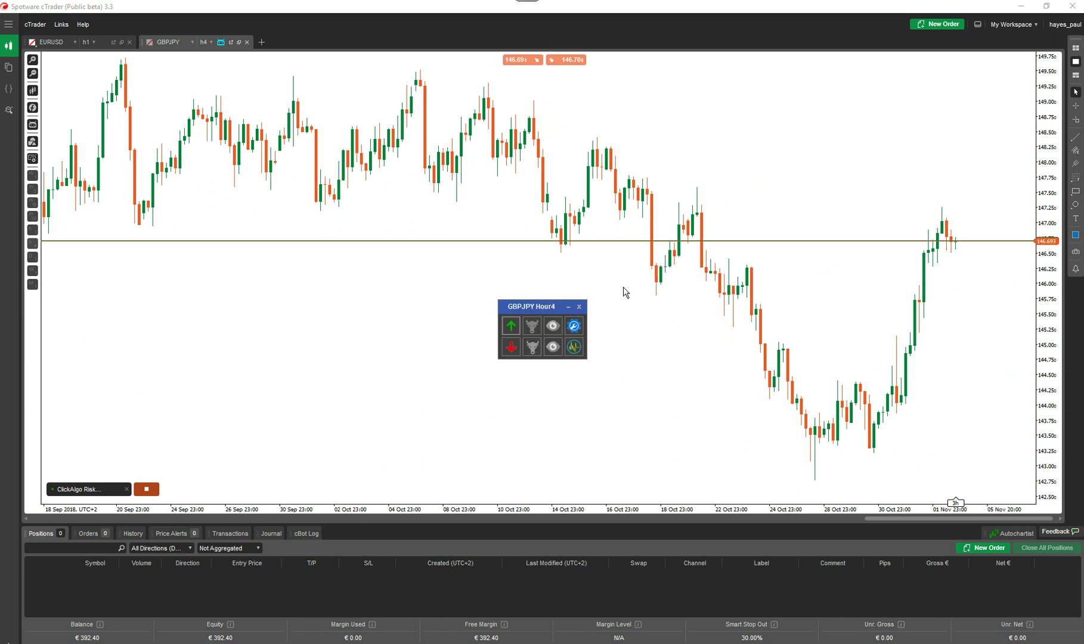
# Set the Risk Reward tool's order type to Market and save the settings.
pyautogui.click(576, 326)
pyautogui.click(811, 308)
pyautogui.click(798, 318)
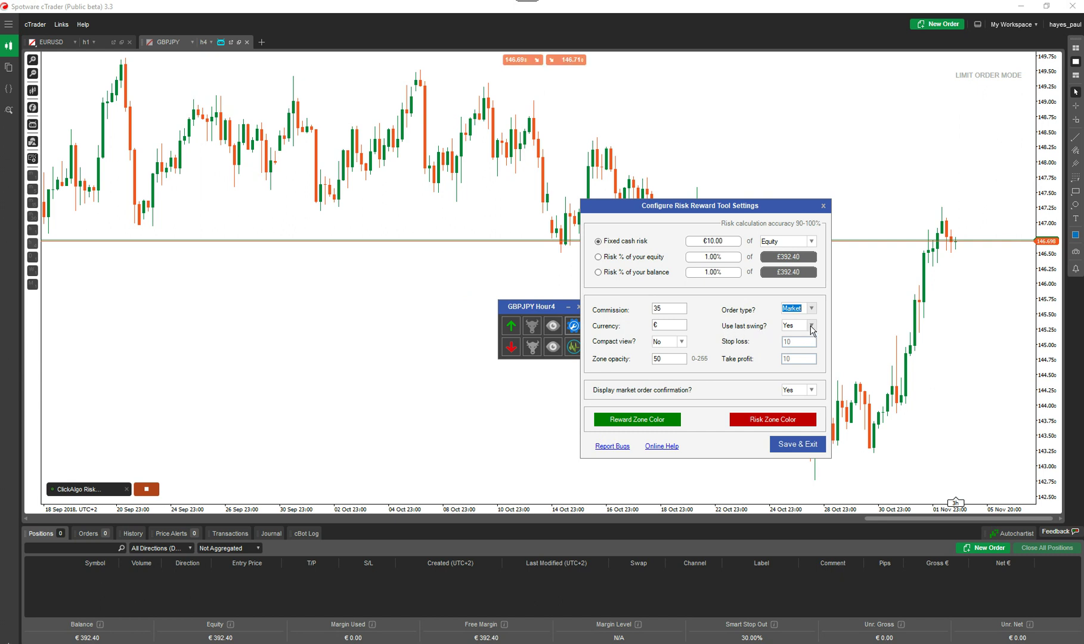
pyautogui.click(797, 444)
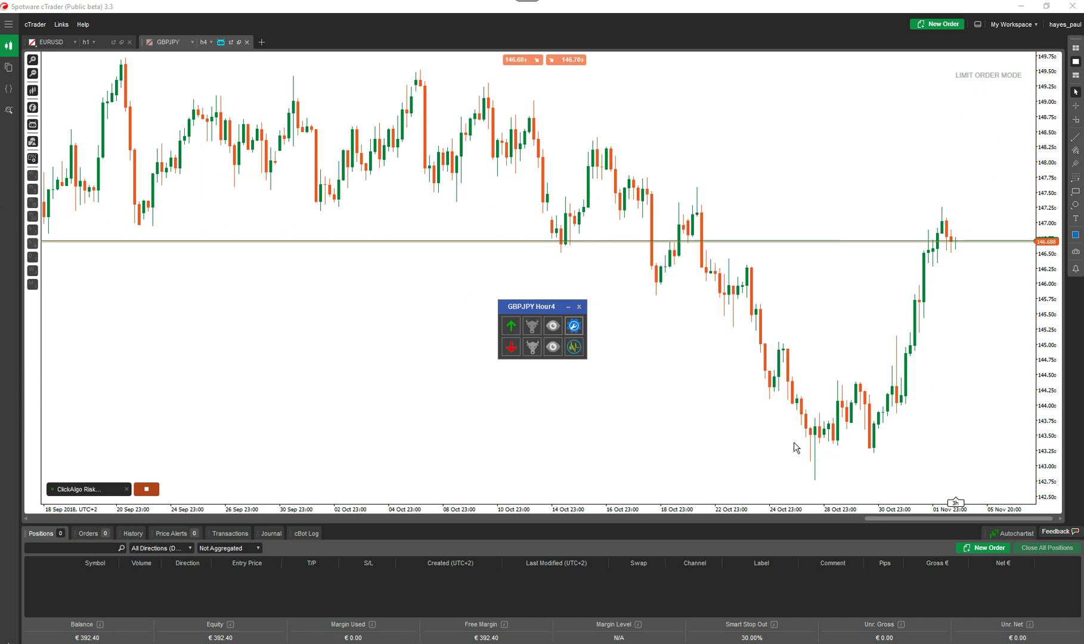
# Draw a long zone on GBPJPY h4 and select it: 1K size, 0.44 ratio.
pyautogui.click(512, 325)
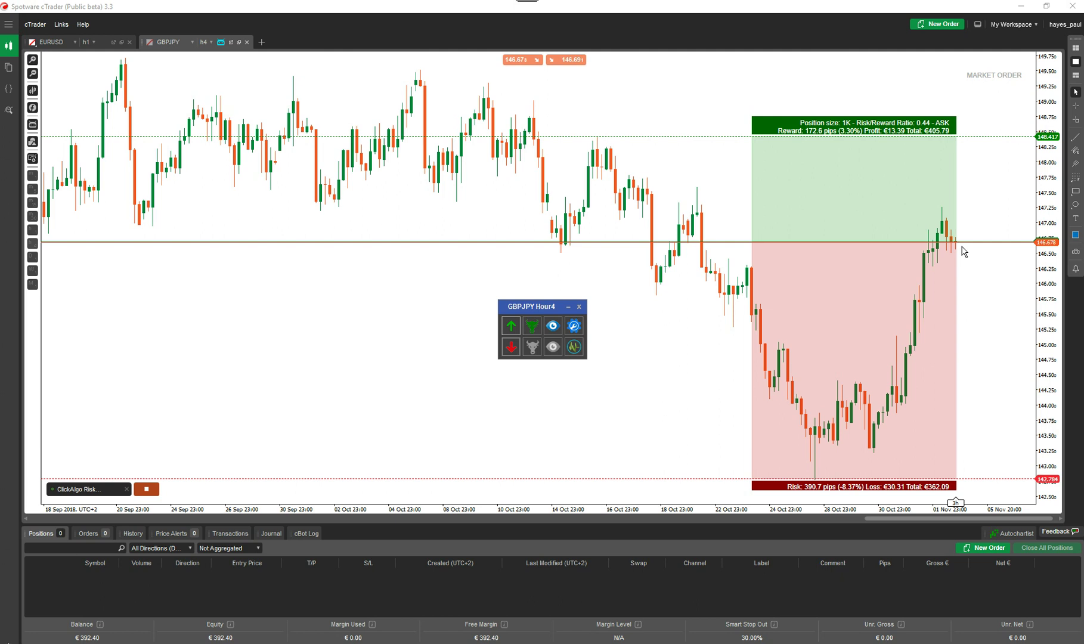
pyautogui.click(785, 244)
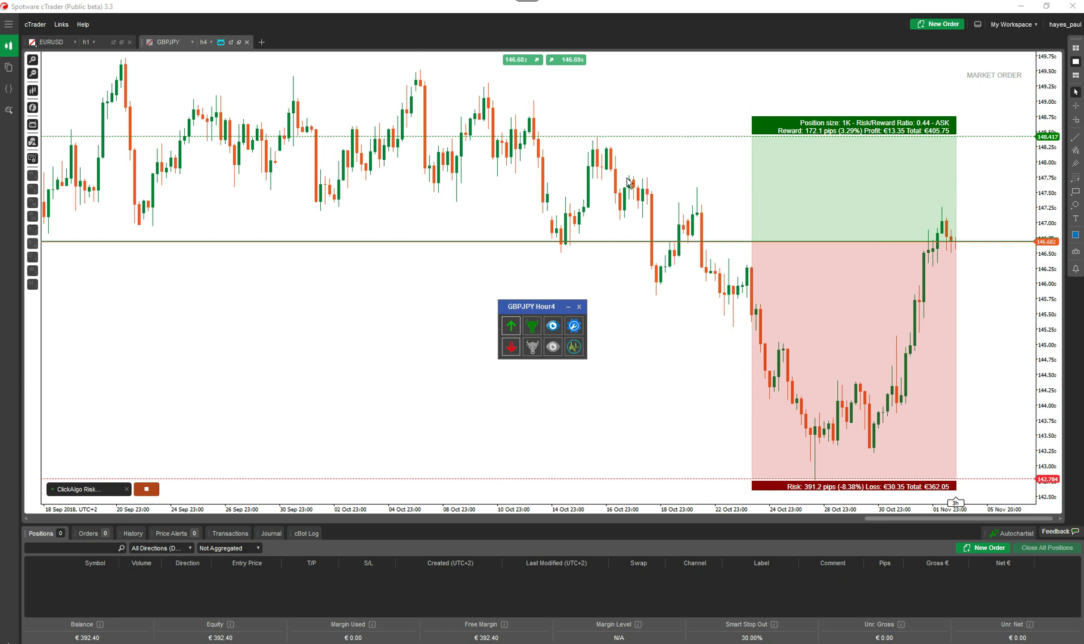
# Preview the short risk/reward zone, then switch back to the long zone.
pyautogui.click(511, 327)
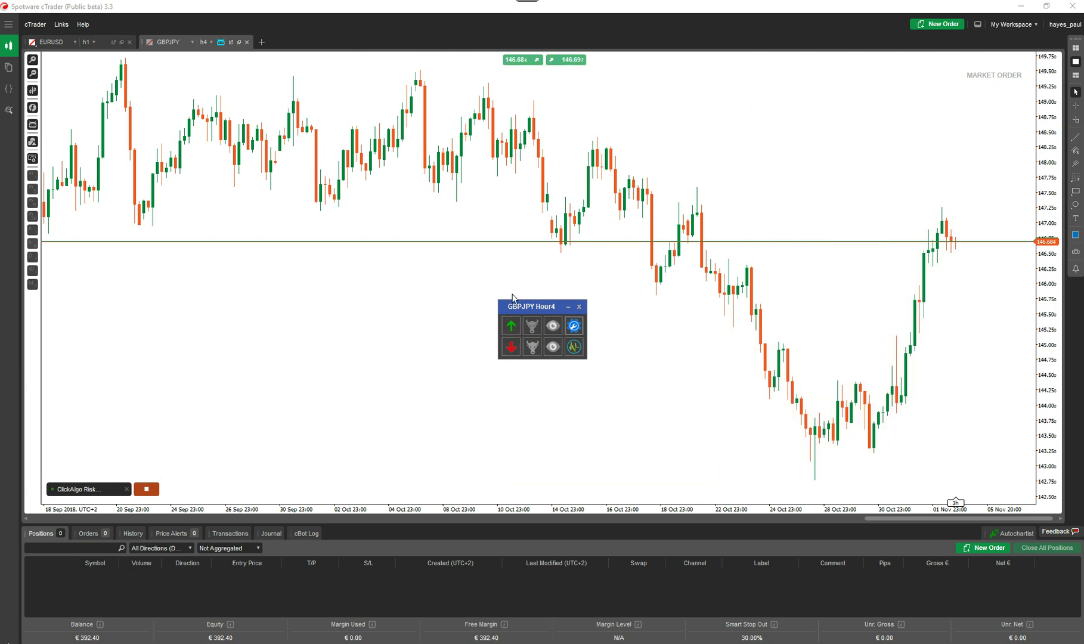
pyautogui.click(511, 346)
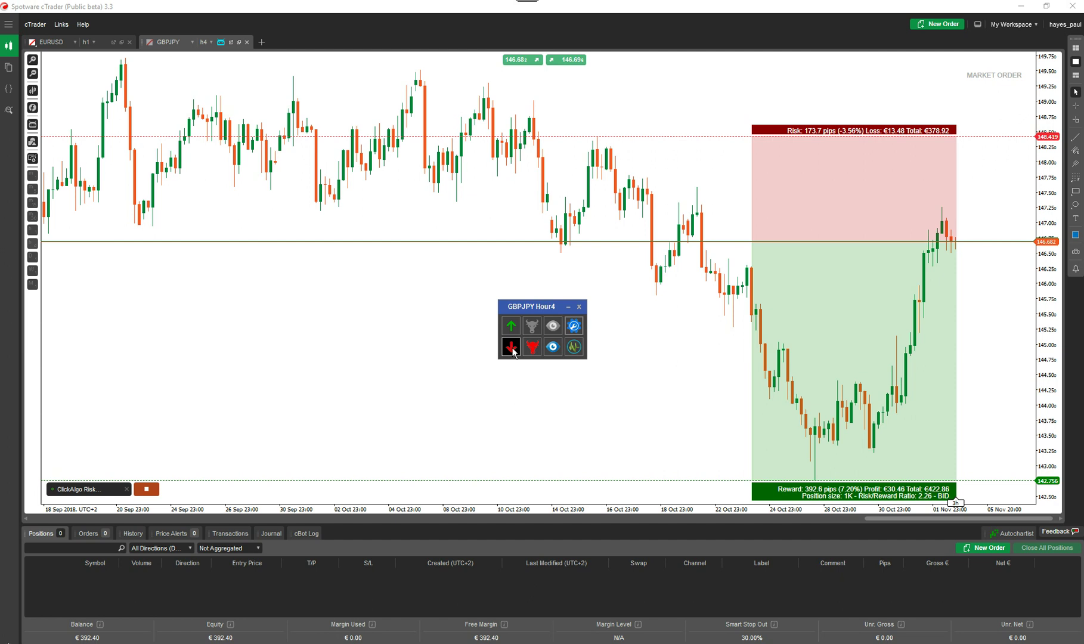
pyautogui.click(512, 349)
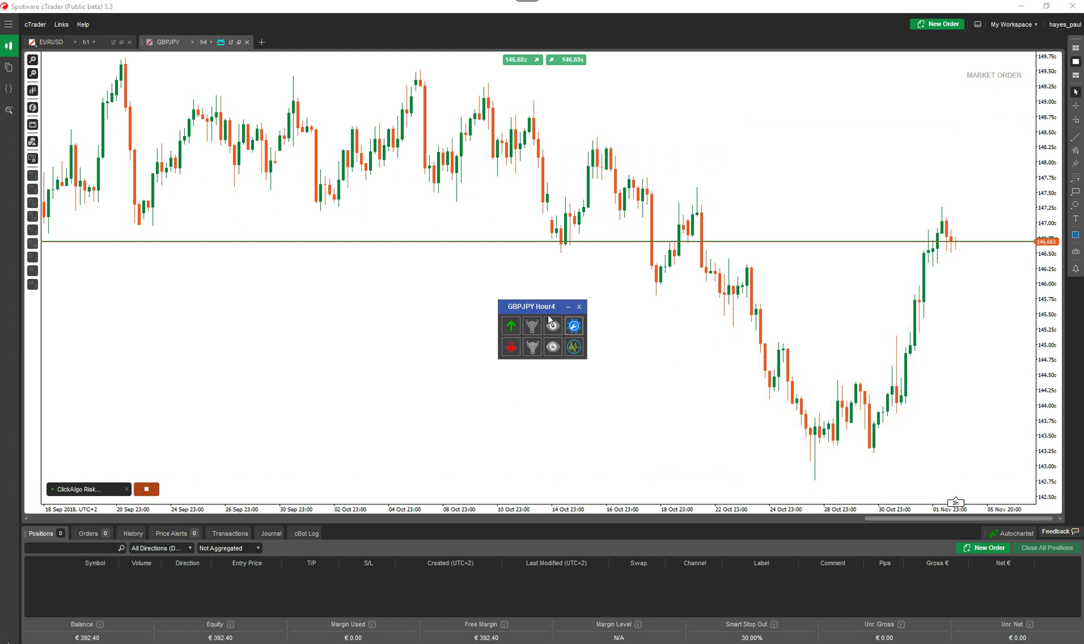
pyautogui.click(510, 326)
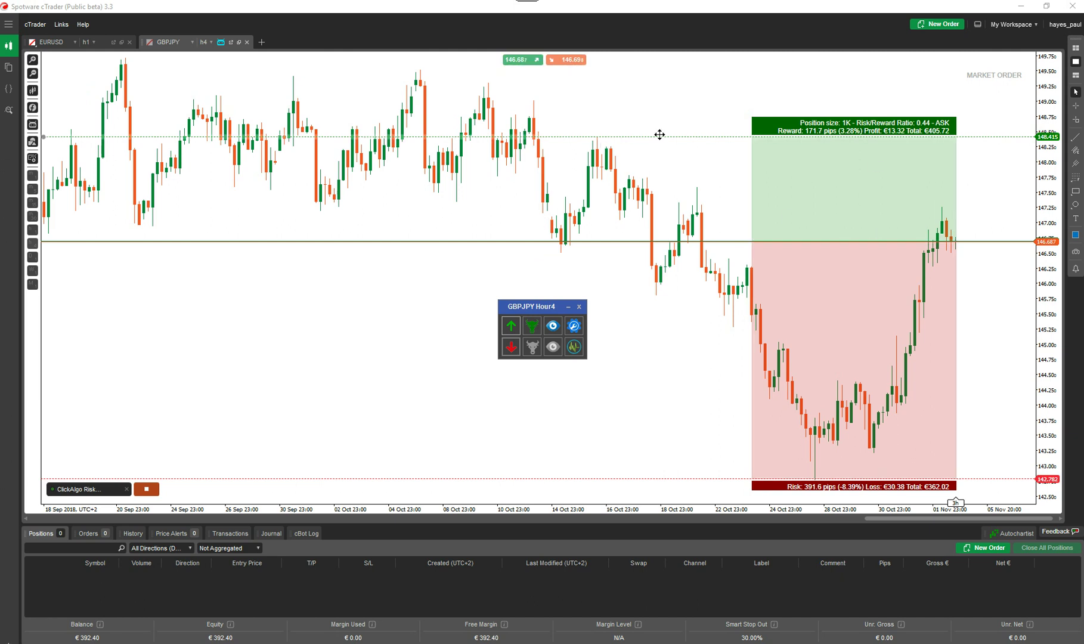
# Drag take profit up to 148.490 and stop loss down to 142.605, then hide the zone.
pyautogui.moveTo(660, 135); pyautogui.dragTo(660, 131)
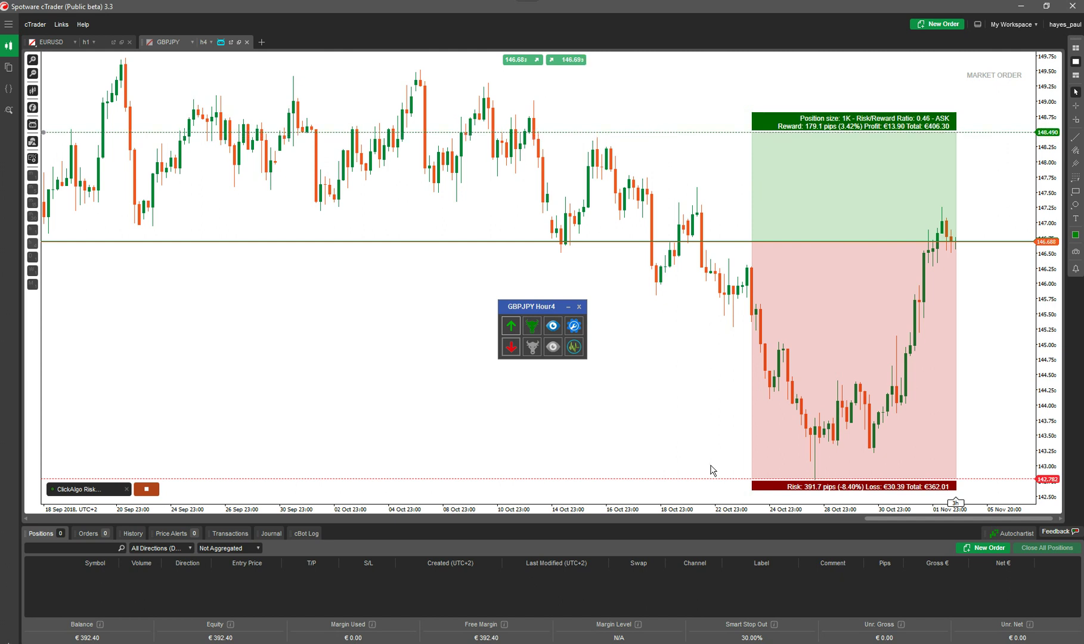
pyautogui.moveTo(709, 478); pyautogui.dragTo(709, 489)
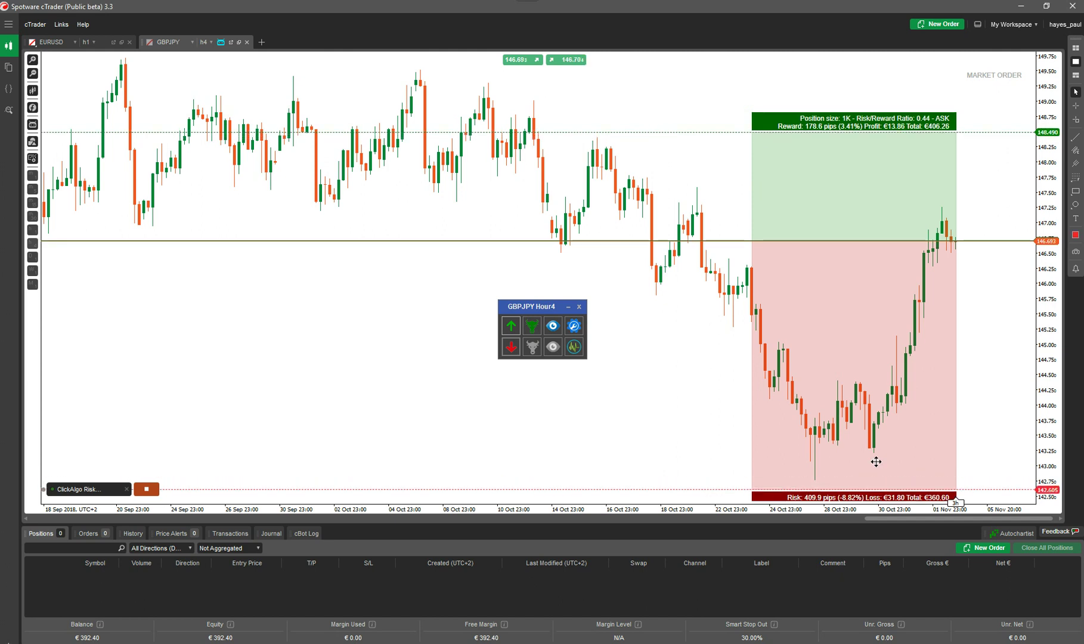
pyautogui.click(511, 325)
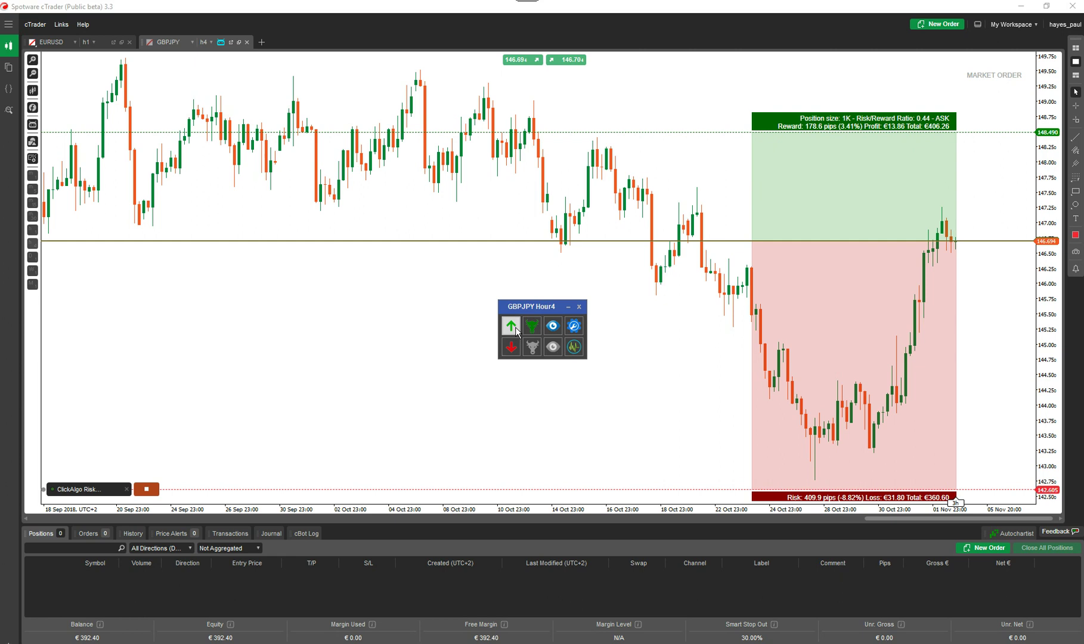
# In the Risk Reward tool settings, set Use last swing? to No.
pyautogui.click(574, 326)
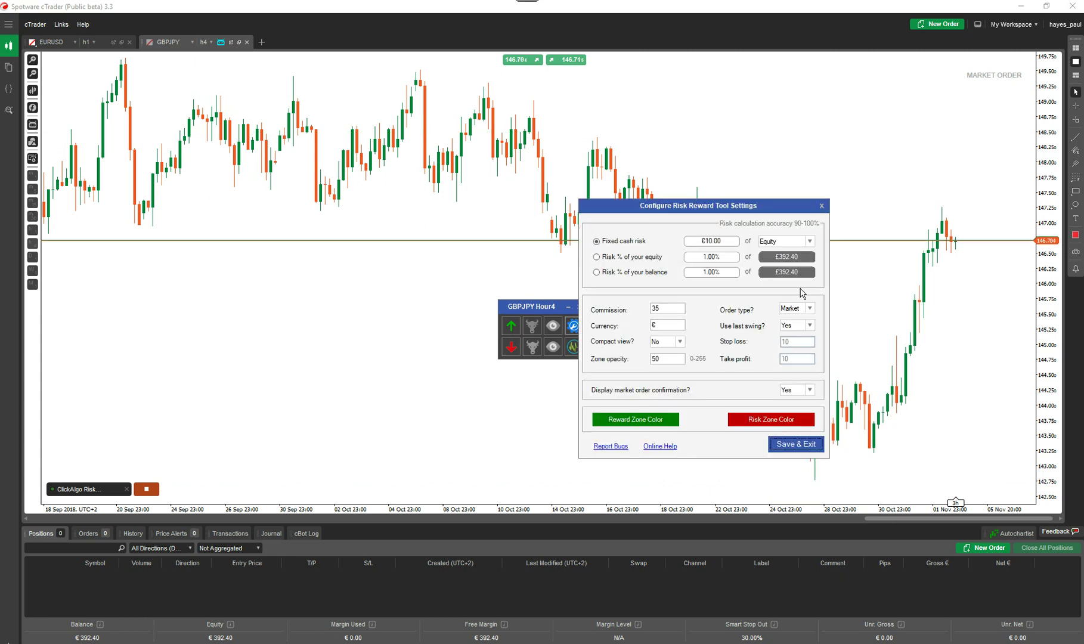
pyautogui.click(811, 325)
pyautogui.click(802, 345)
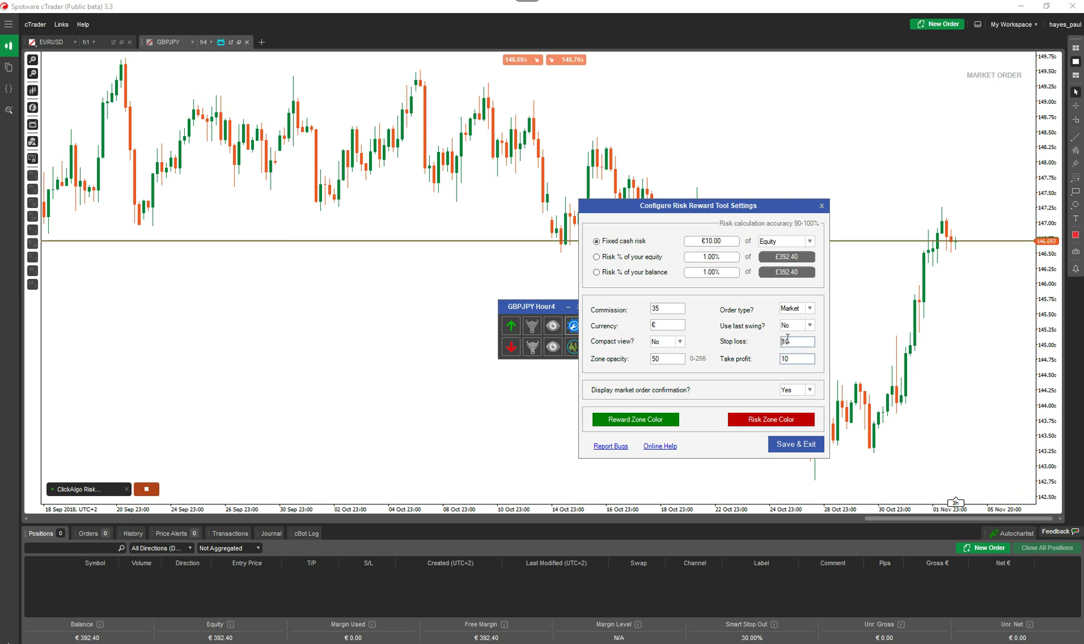
pyautogui.click(805, 325)
pyautogui.click(801, 337)
pyautogui.write('6')
pyautogui.doubleClick(795, 358)
pyautogui.click(805, 325)
pyautogui.click(799, 346)
# Enter a Stop loss of 50 and a Take profit of 25, then save.
pyautogui.doubleClick(793, 347)
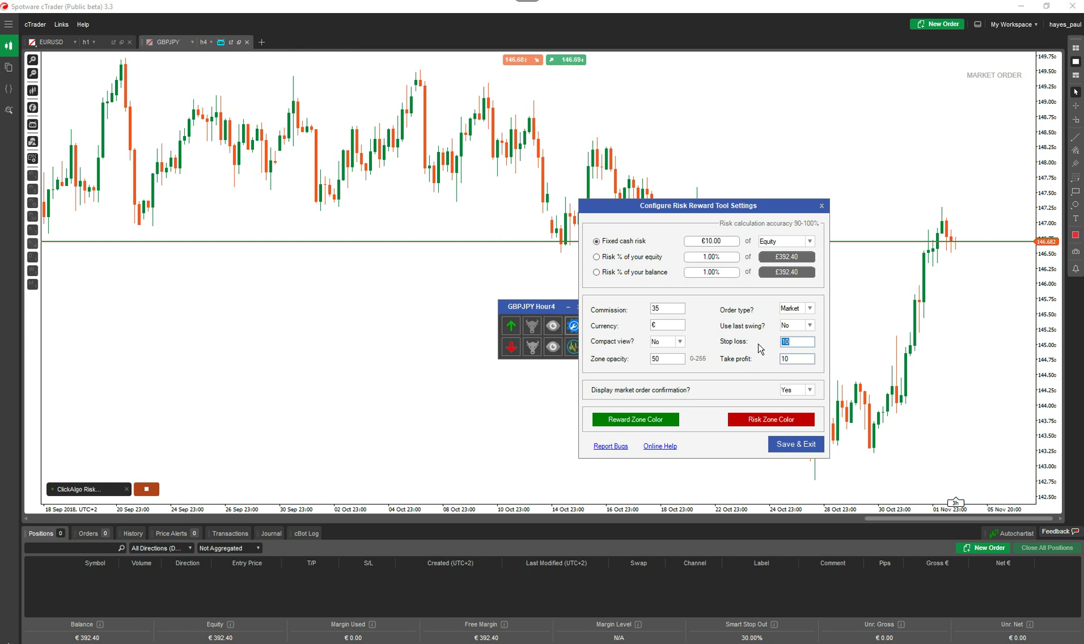
pyautogui.write('50')
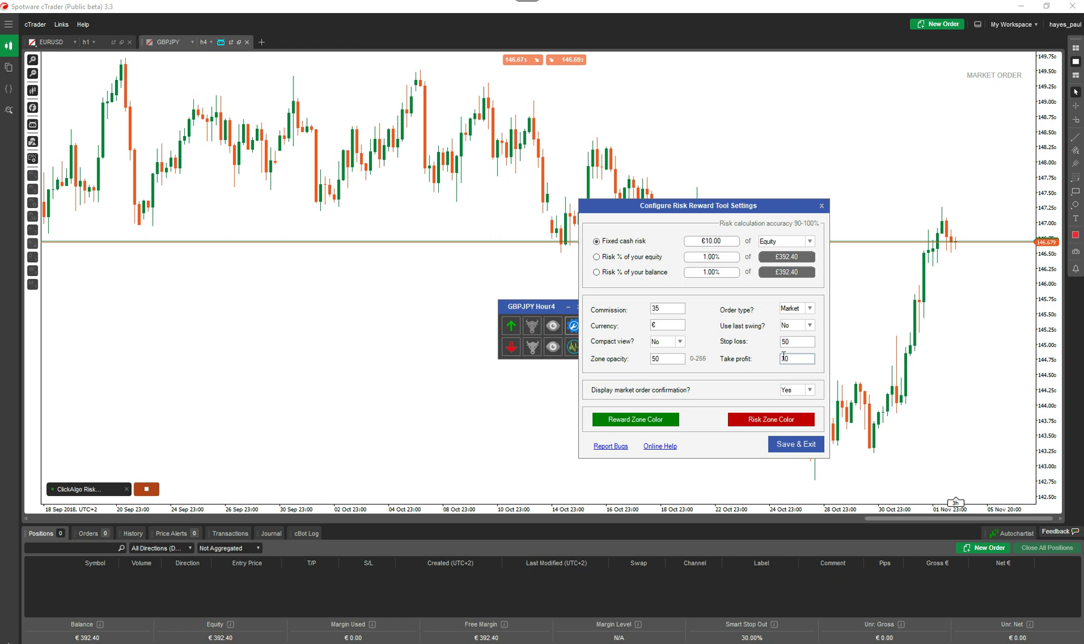
pyautogui.click(781, 358)
pyautogui.press('Delete')
pyautogui.press('Delete')
pyautogui.write('2')
pyautogui.click(797, 447)
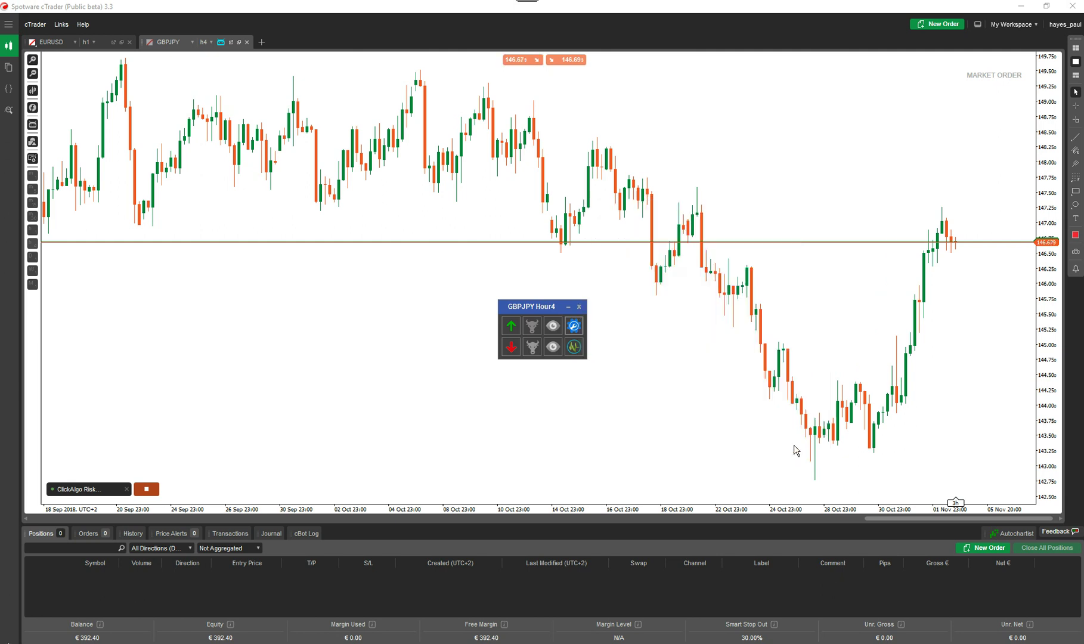
# Place a long zone and drag stop loss to 145.790 and take profit to 147.156.
pyautogui.click(511, 326)
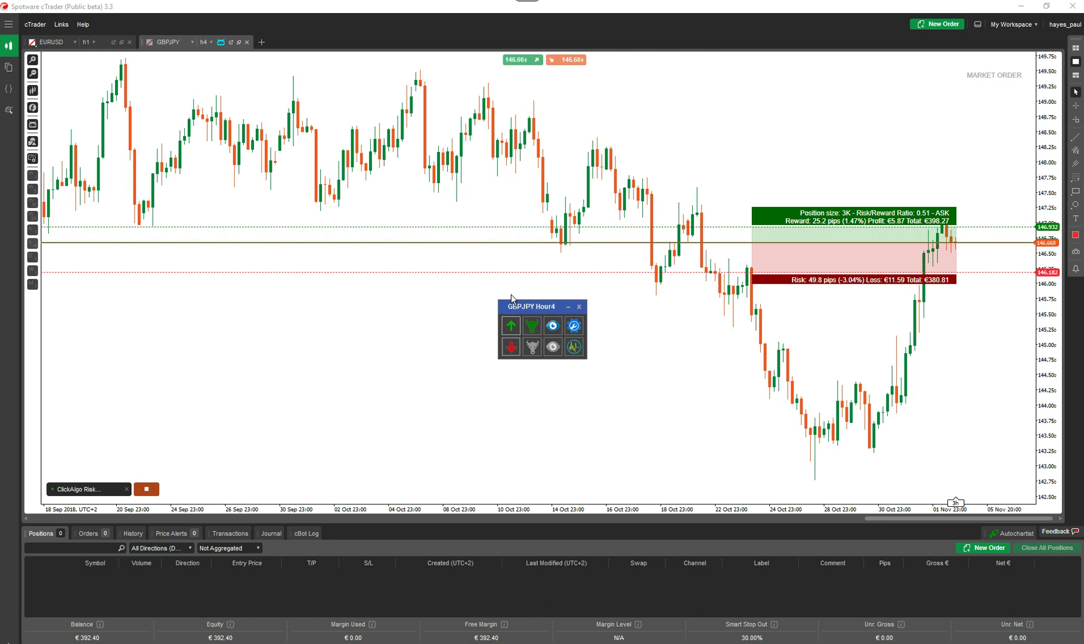
pyautogui.moveTo(713, 273); pyautogui.dragTo(704, 295)
pyautogui.moveTo(704, 227); pyautogui.dragTo(723, 213)
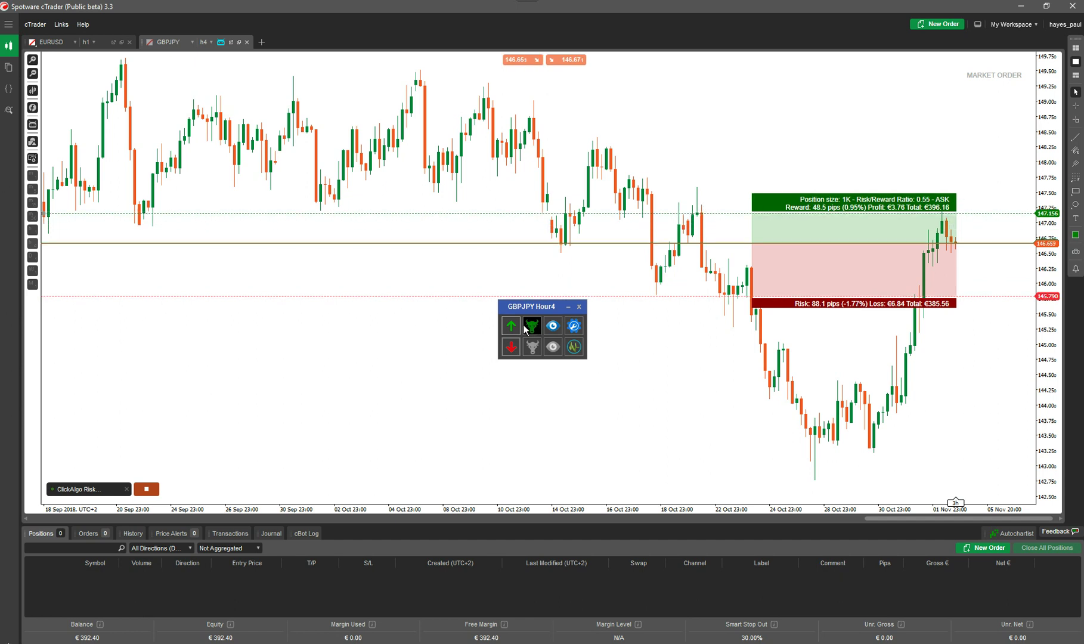
# Save the Risk Reward tool settings unchanged and acknowledge the reopen notice.
pyautogui.click(574, 325)
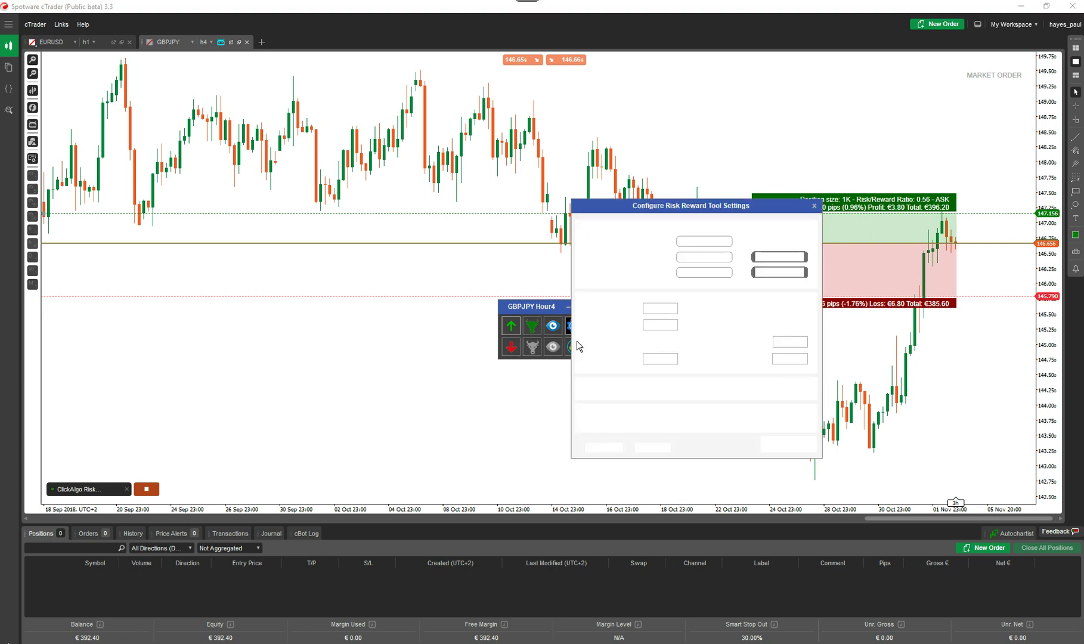
pyautogui.click(778, 446)
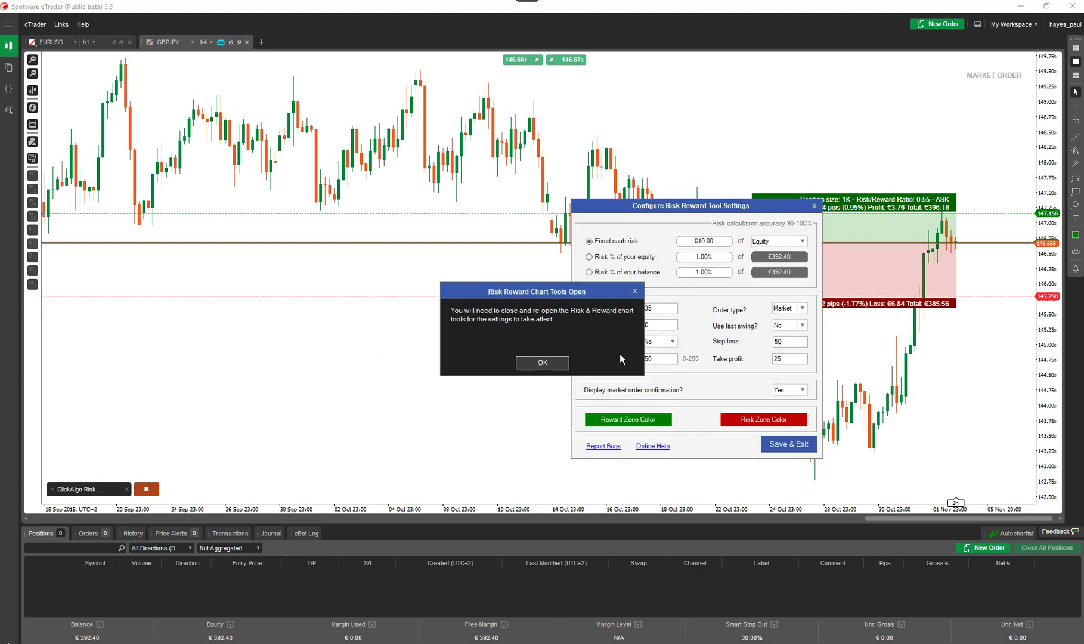
pyautogui.click(569, 365)
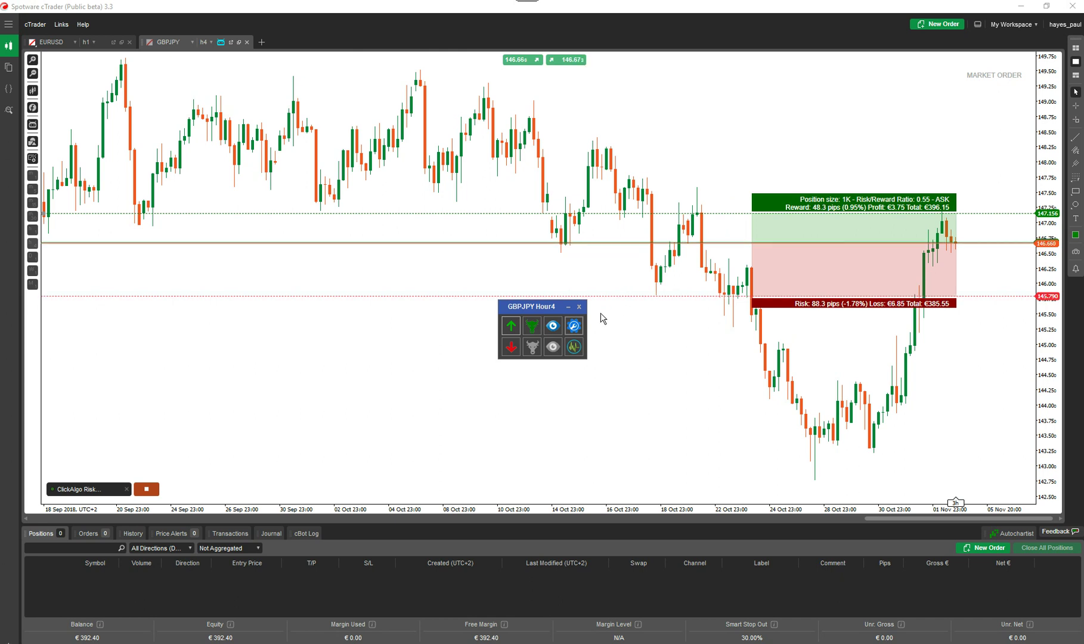
# Set Use last swing? to Yes, save, and stop the tool by closing its panel.
pyautogui.click(580, 328)
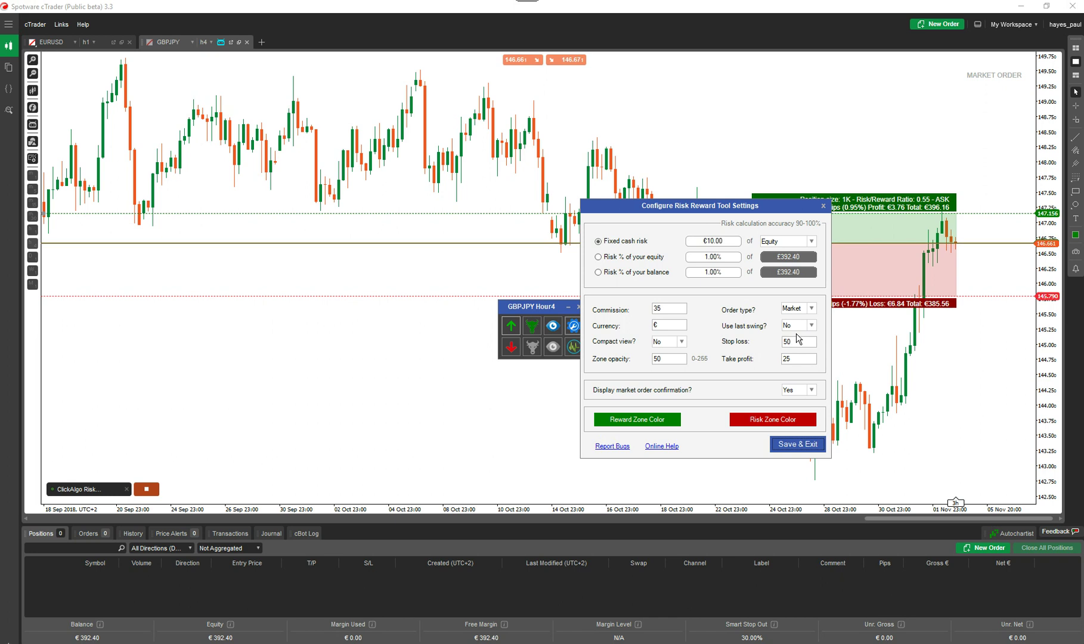
pyautogui.click(812, 324)
pyautogui.click(793, 342)
pyautogui.click(782, 444)
pyautogui.click(542, 364)
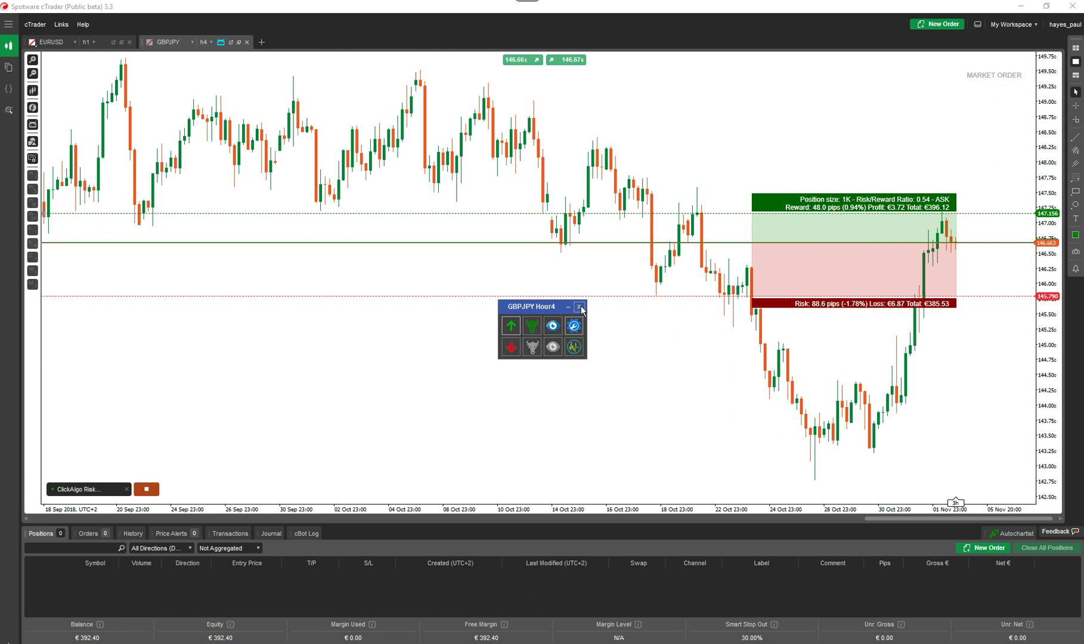
pyautogui.click(579, 307)
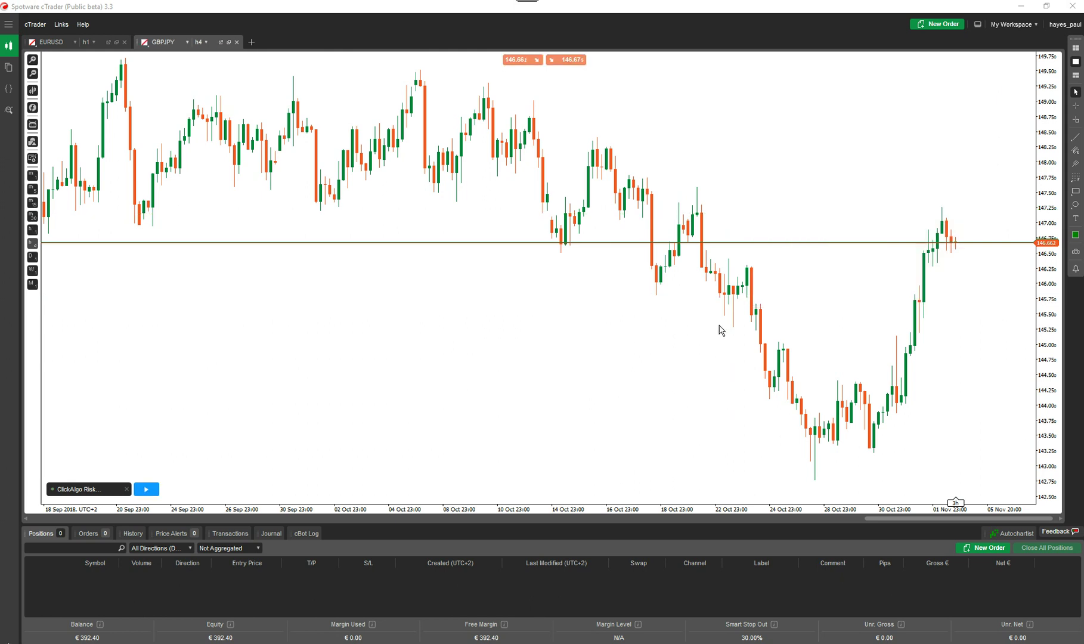
# Change the GBPJPY chart timeframe through m1 and m5 to m15.
pyautogui.click(33, 177)
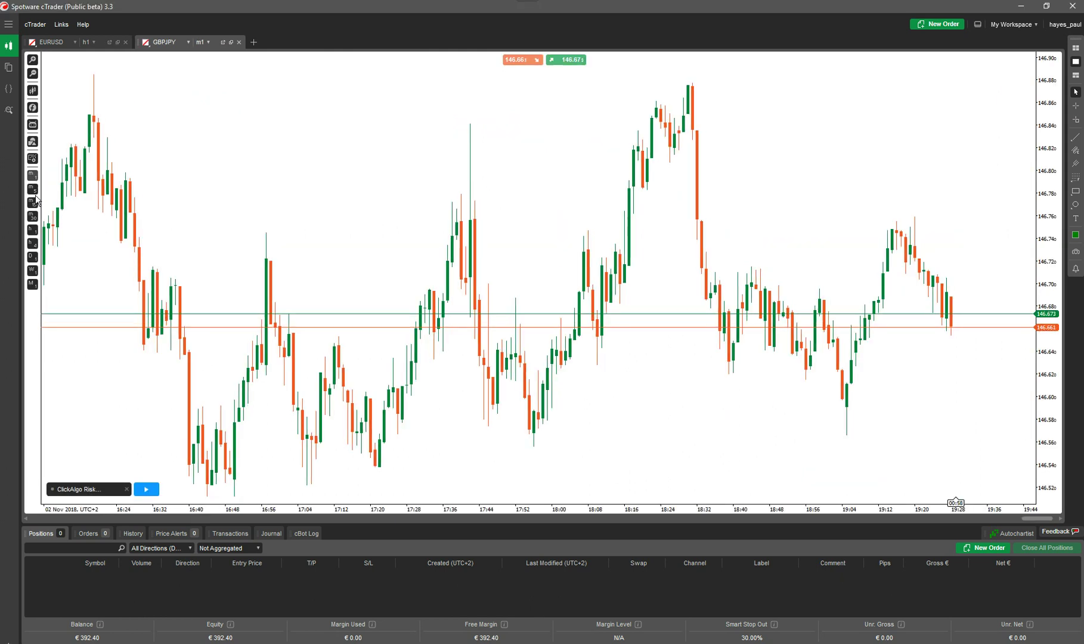
pyautogui.click(34, 190)
pyautogui.click(34, 204)
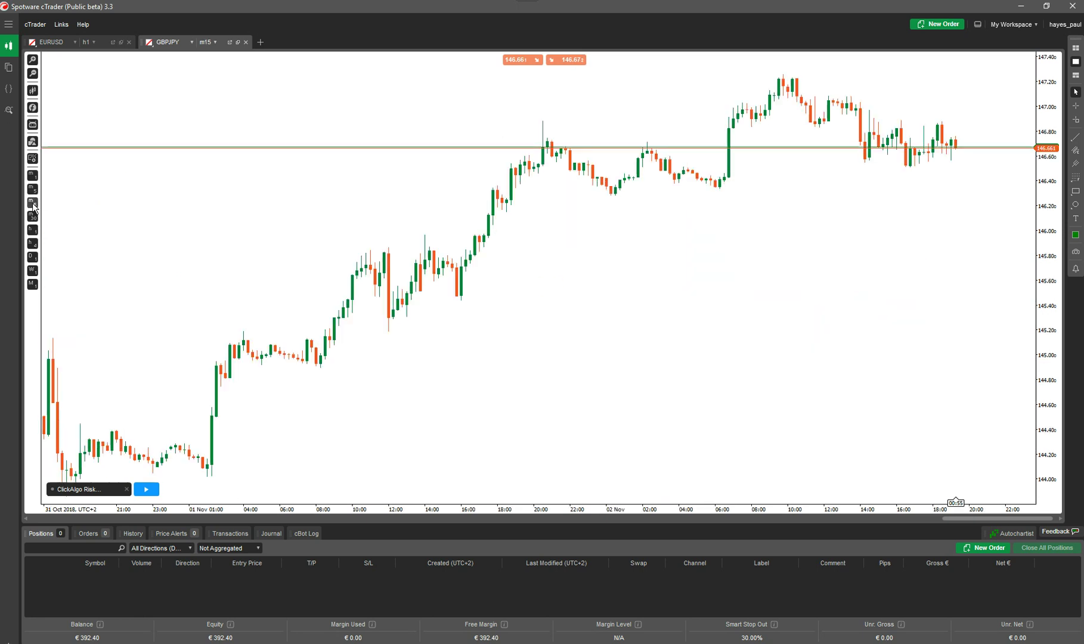
# Restart the Risk Reward cBot on the m15 chart and bring up its settings.
pyautogui.click(146, 489)
pyautogui.click(601, 379)
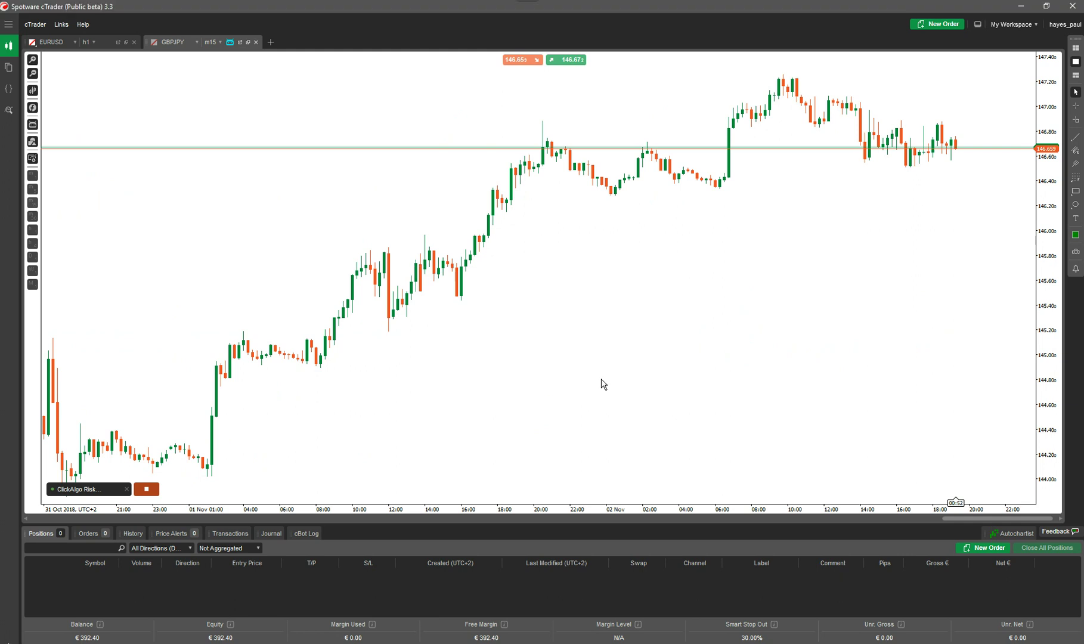
pyautogui.click(571, 326)
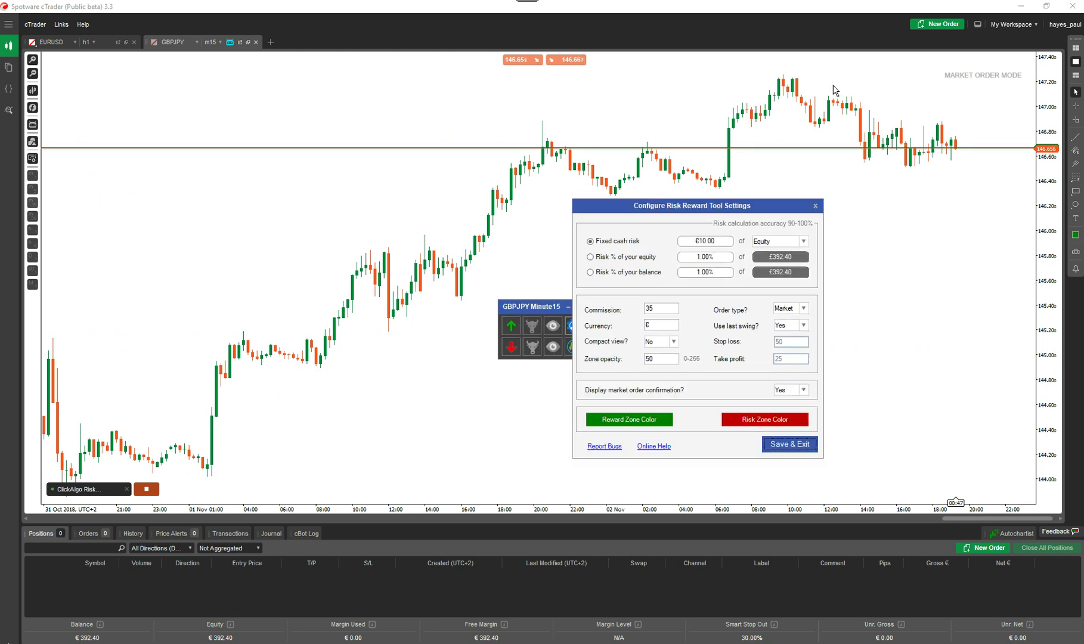
# Set the m15 long zone's stop loss to 146.478 and take profit to 147.347.
pyautogui.click(815, 206)
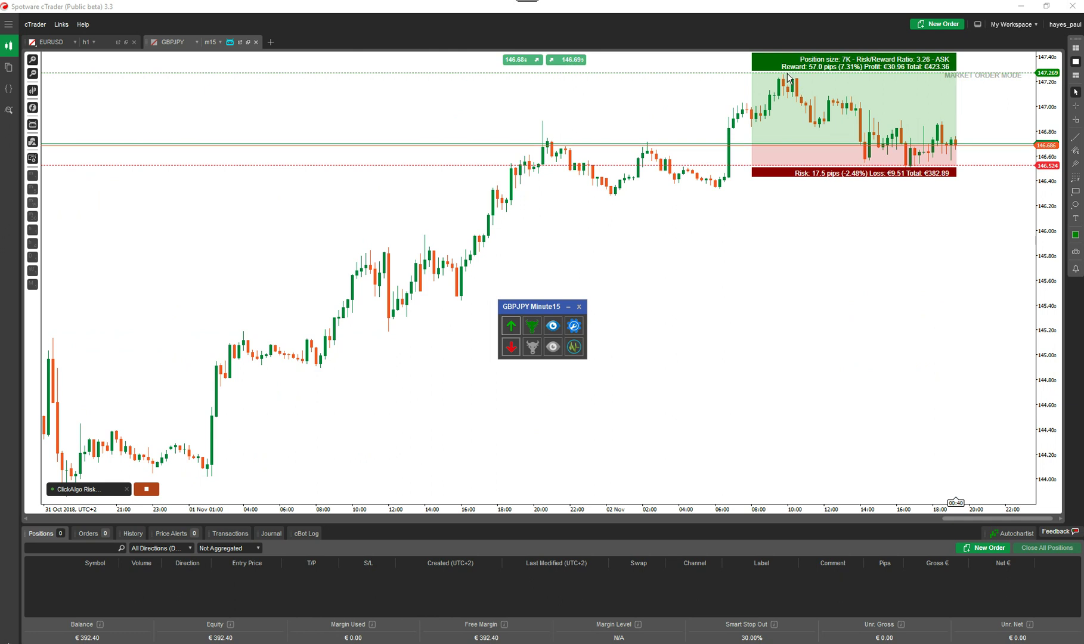
pyautogui.moveTo(713, 165); pyautogui.dragTo(714, 174)
pyautogui.moveTo(704, 73); pyautogui.dragTo(702, 64)
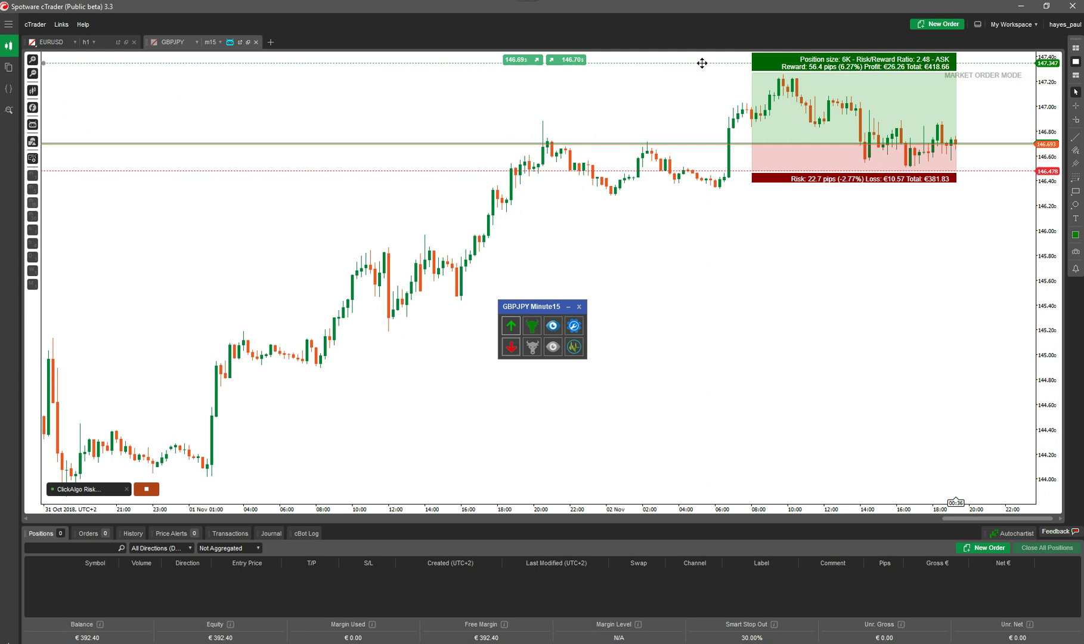
pyautogui.click(574, 325)
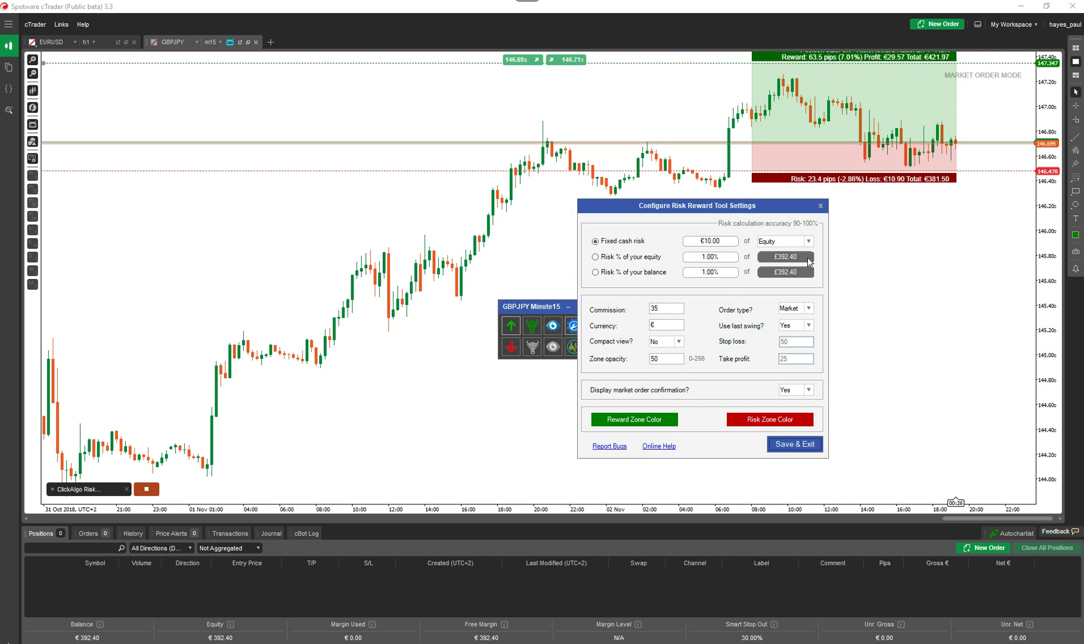
pyautogui.click(821, 206)
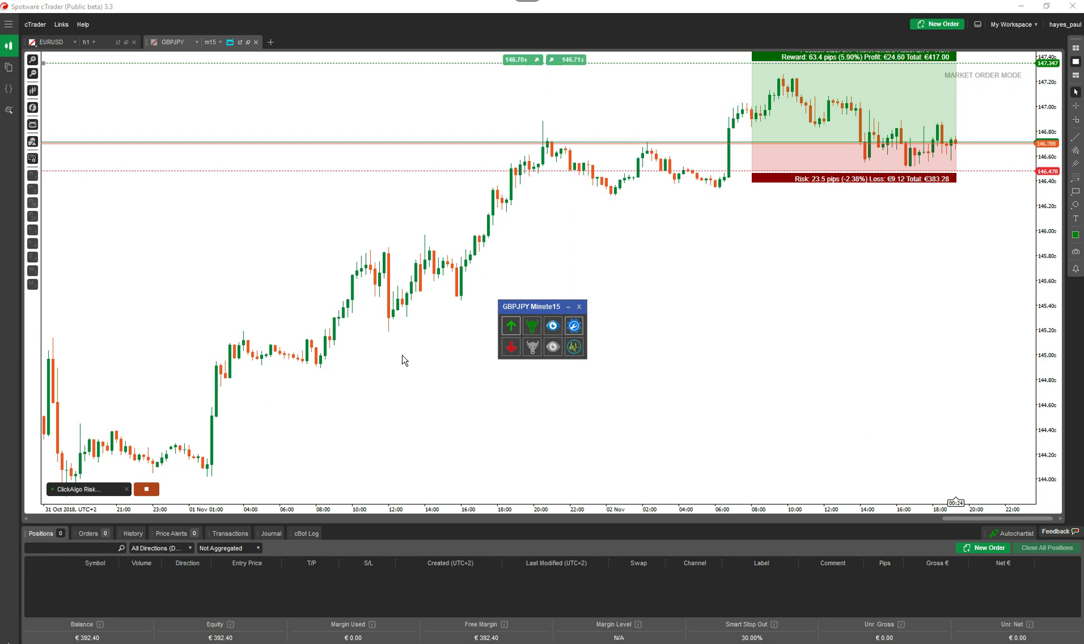
# Show the cBot Log with the tool's h4 start, stop, and m15 restart.
pyautogui.click(305, 533)
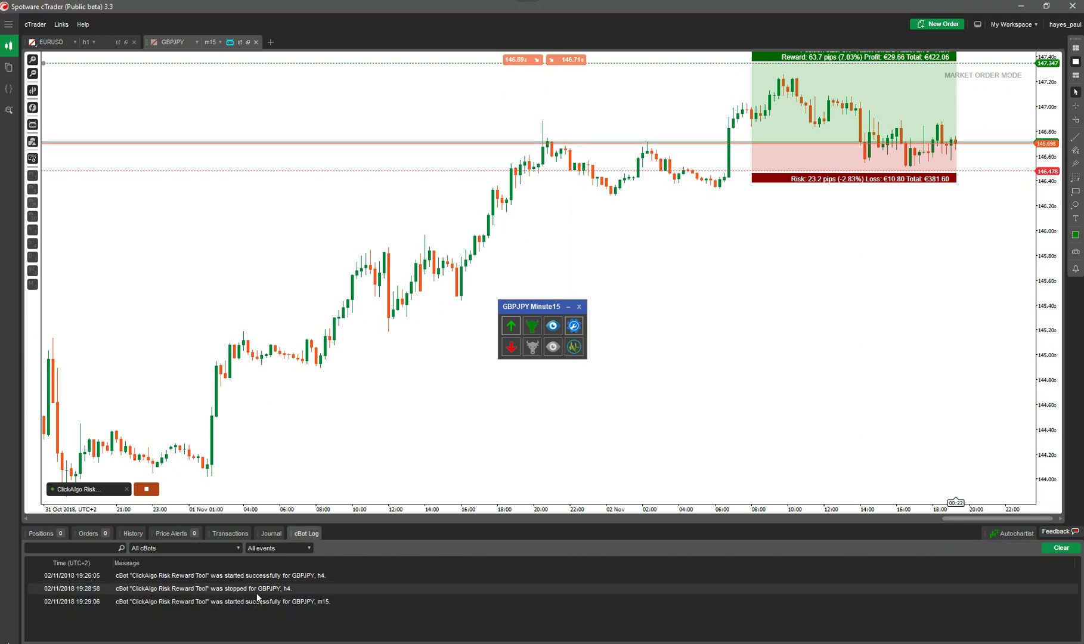